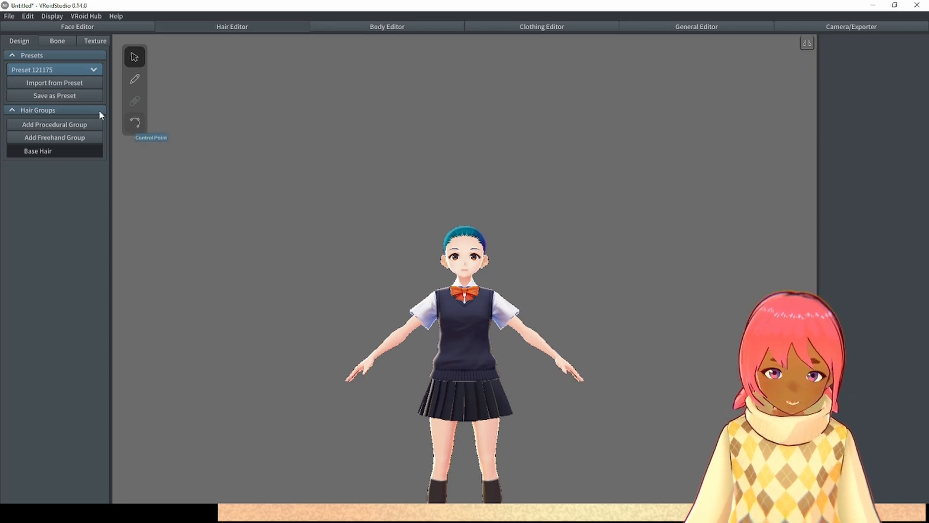
Select the Base Hair group in the hair editor.
left_click(18, 83)
right_click_drag(548, 326, 360, 323)
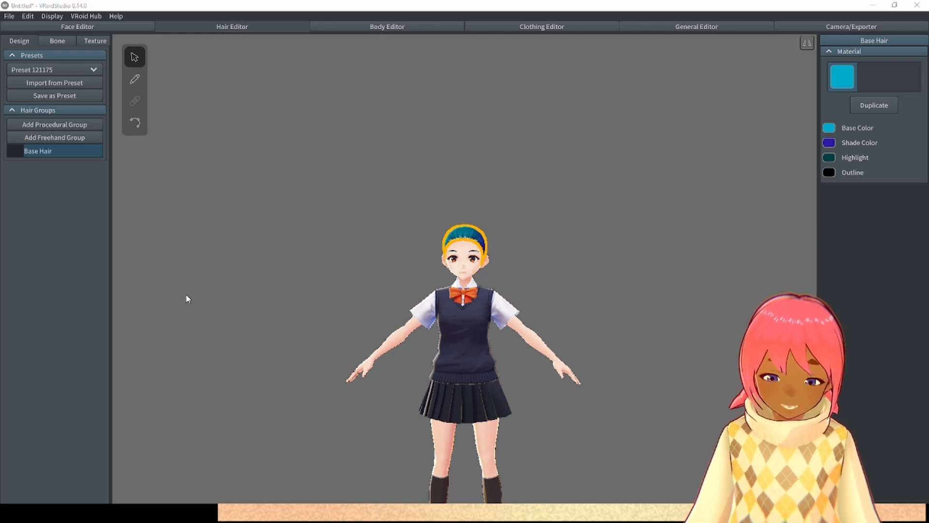
Search the system for %appdata% and open that folder.
key("super")
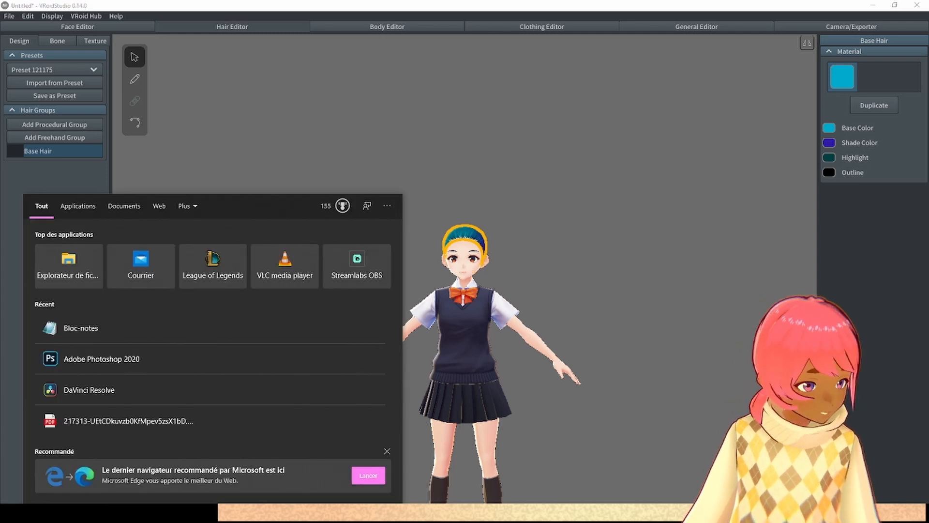
type("%")
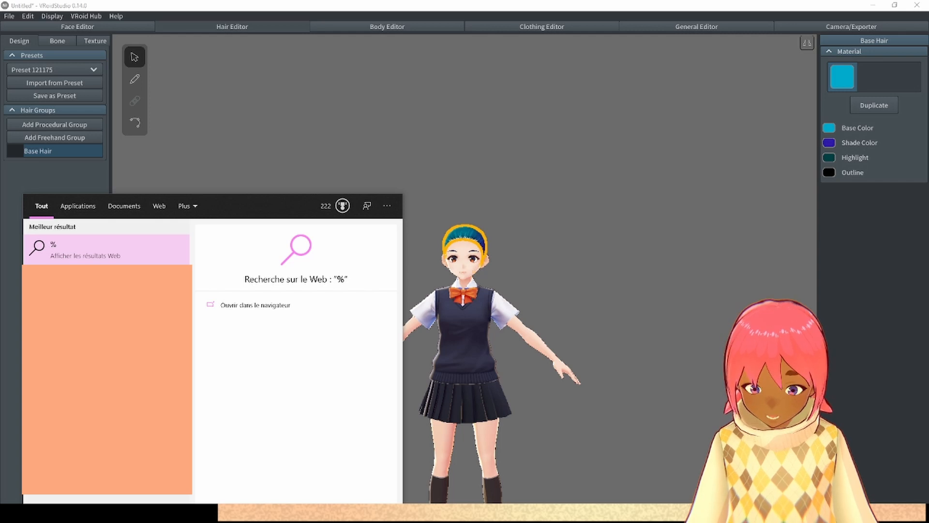
type("appdata%")
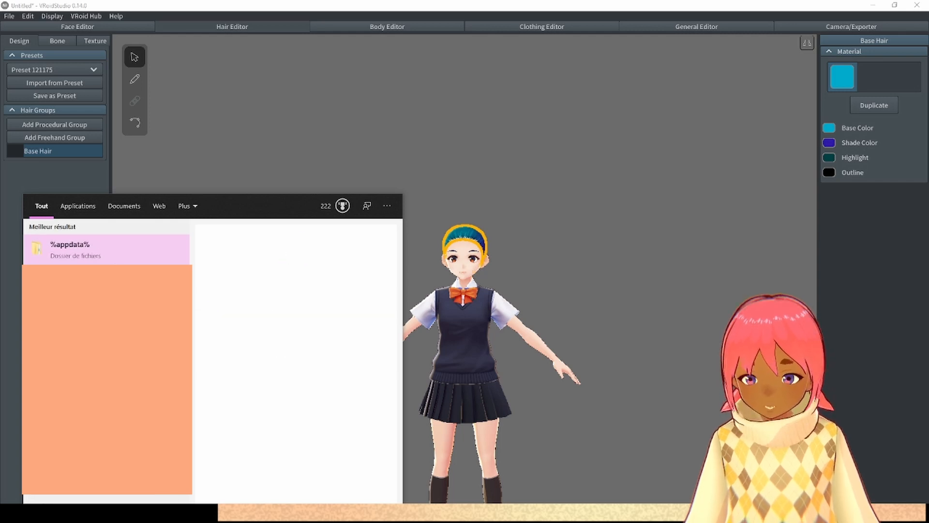
key("Return")
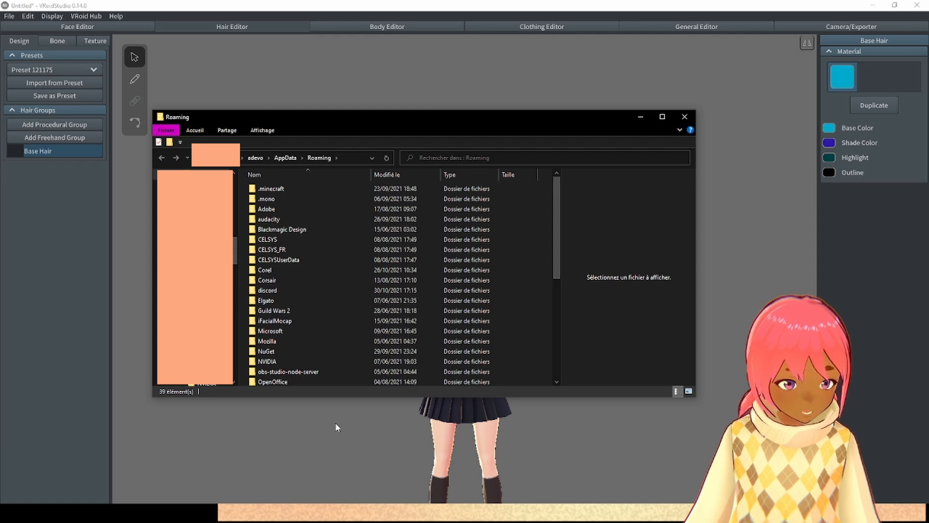
Go up to AppData and open LocalLow, pixiv, VRoidStudio and its hair_presets folder.
left_click(285, 160)
double_click(285, 199)
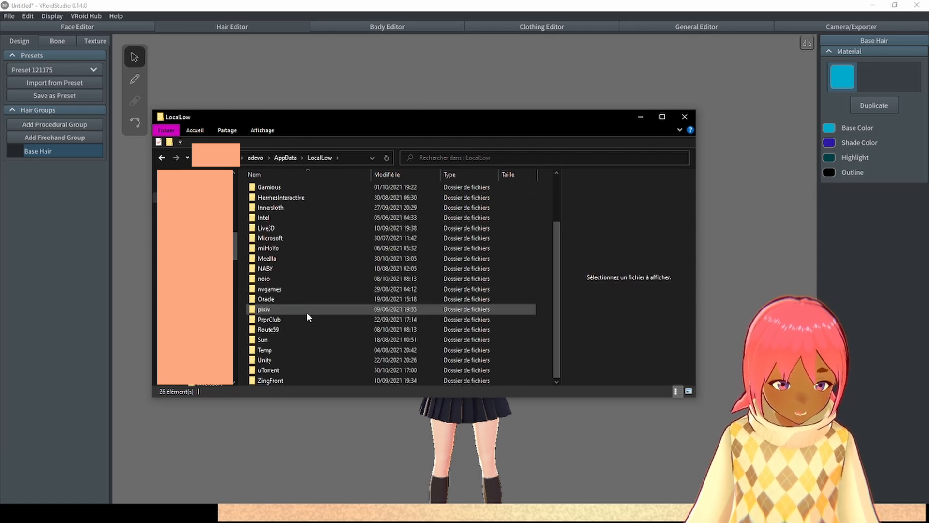
double_click(307, 314)
double_click(303, 192)
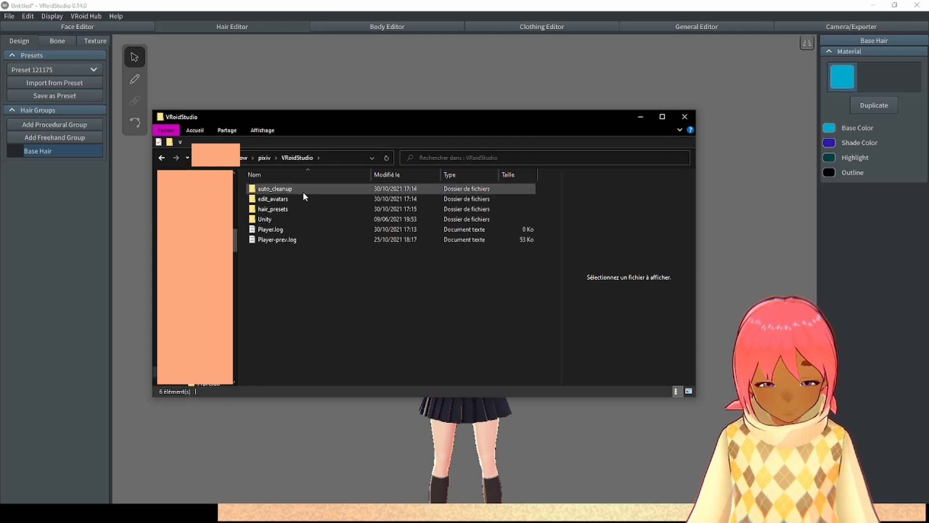
double_click(303, 208)
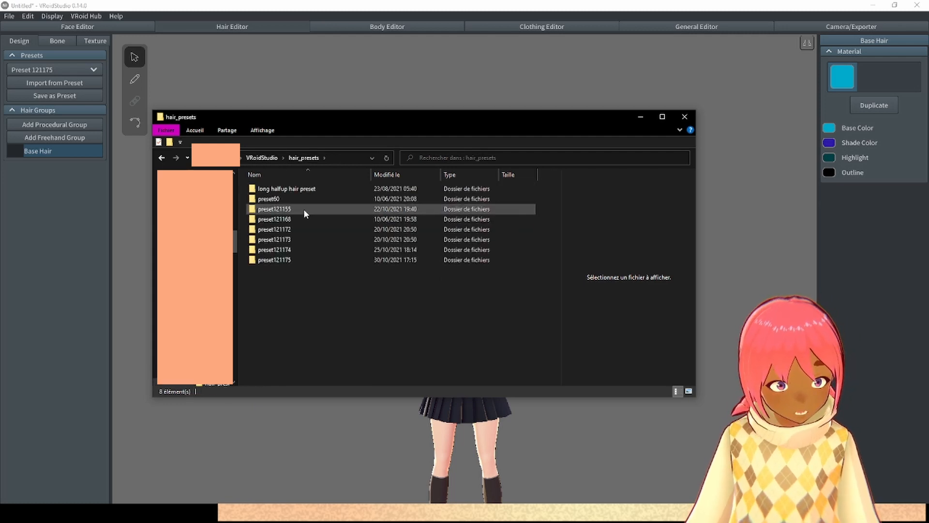
Look up Preset 121175 in VRoid Studio's preset list and open the matching preset121175 folder in File Explorer.
mouse_move(274, 264)
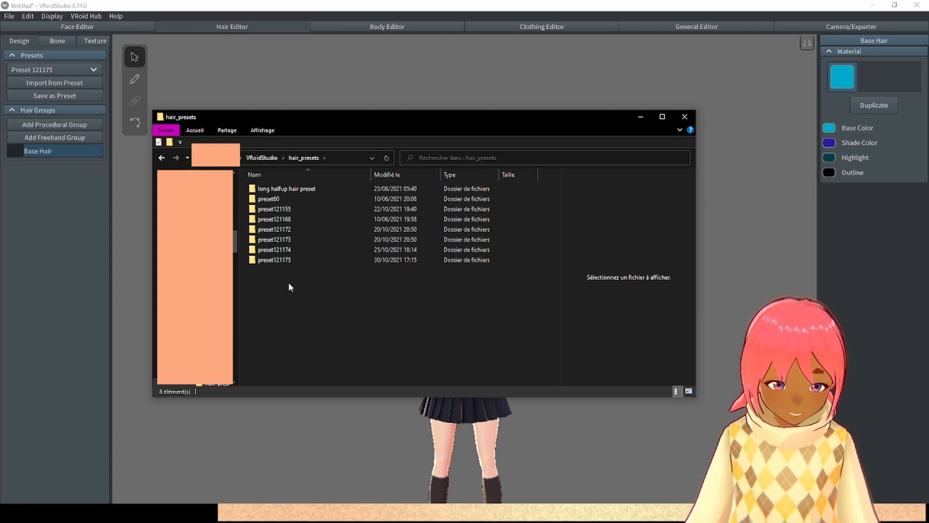
left_click(60, 70)
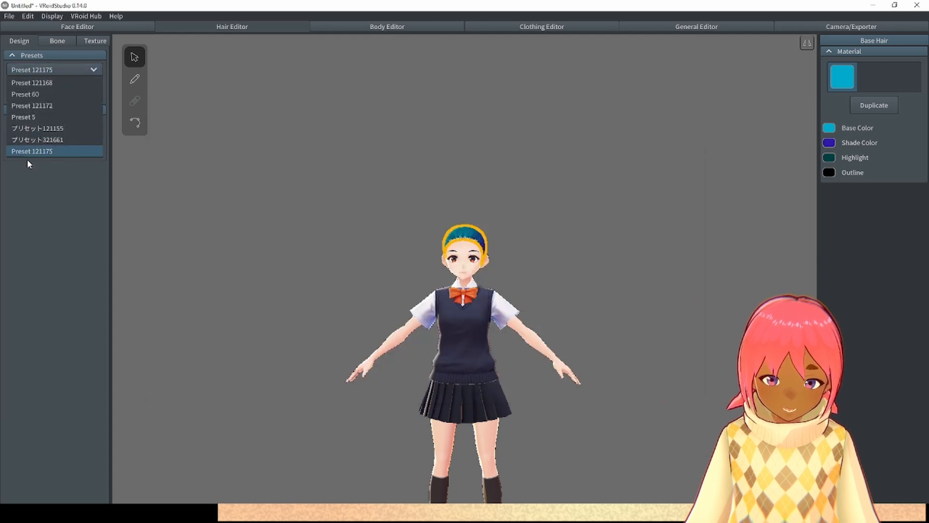
key("alt+Tab")
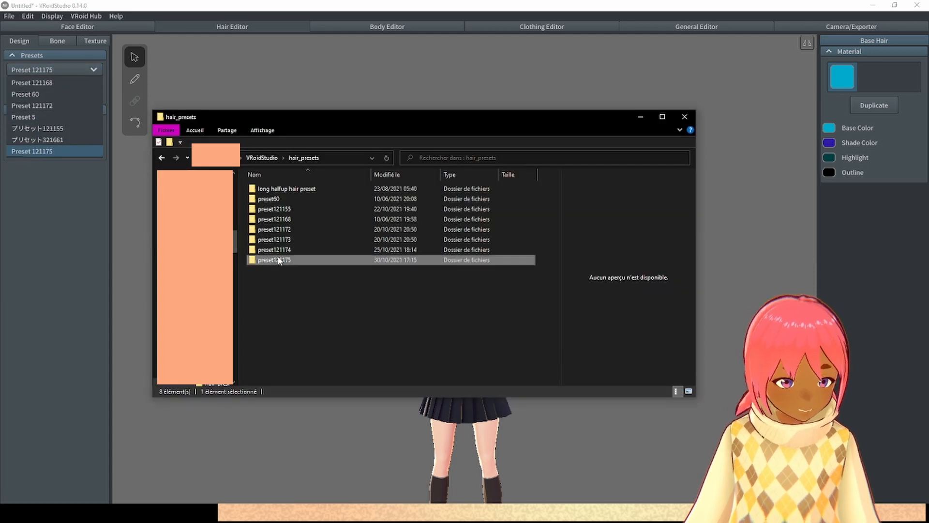
double_click(275, 260)
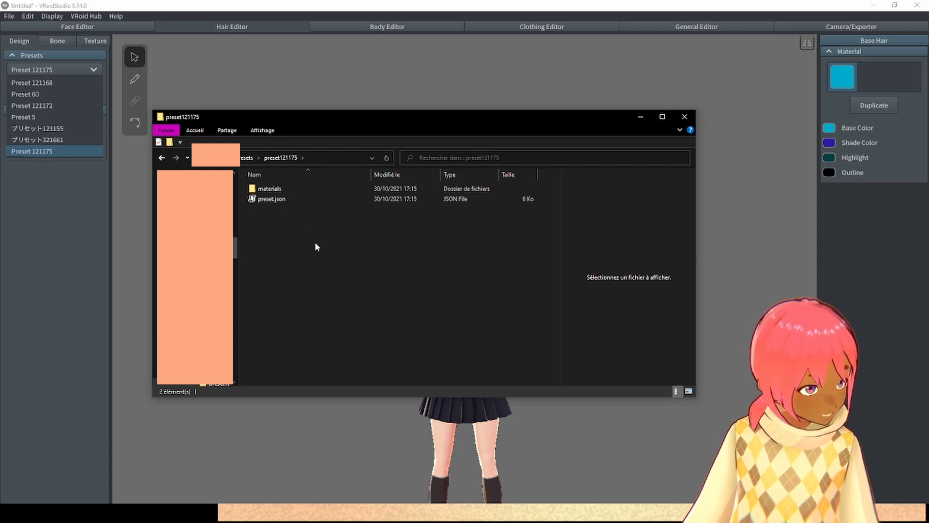
Switch to the browser and search BOOTH for "vroid hair".
left_click(257, 512)
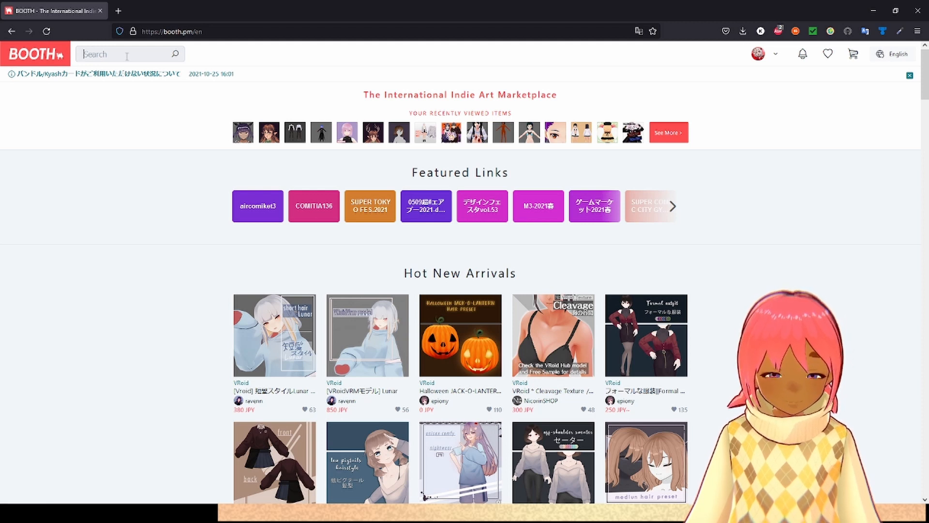
type("vroid")
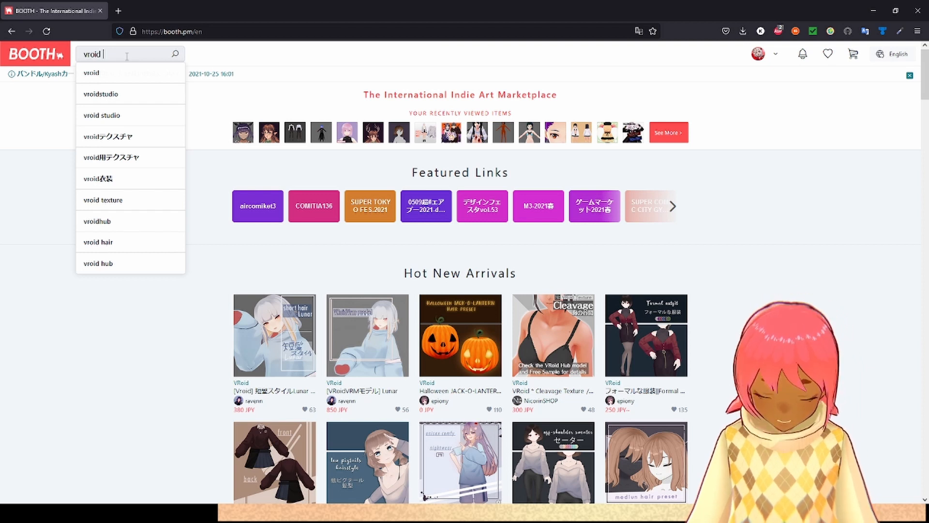
type(" hair")
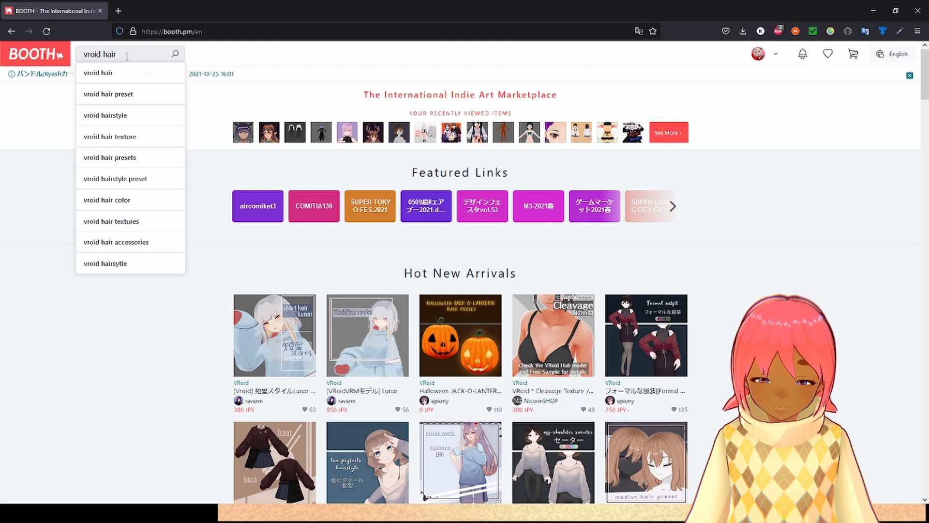
key("Return")
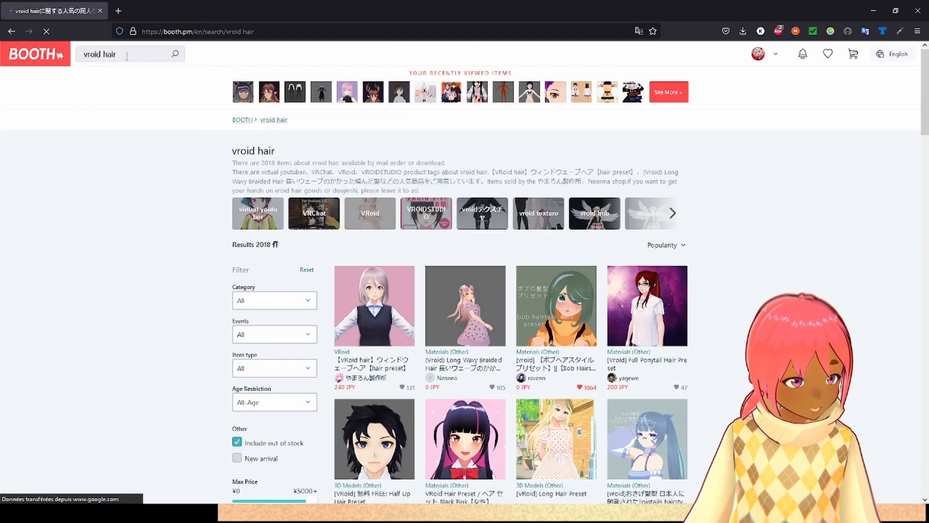
Limit the results to a maximum price of ¥0 and open the Bob Hairstyle Preset item.
scroll(779, 260, "down", 2)
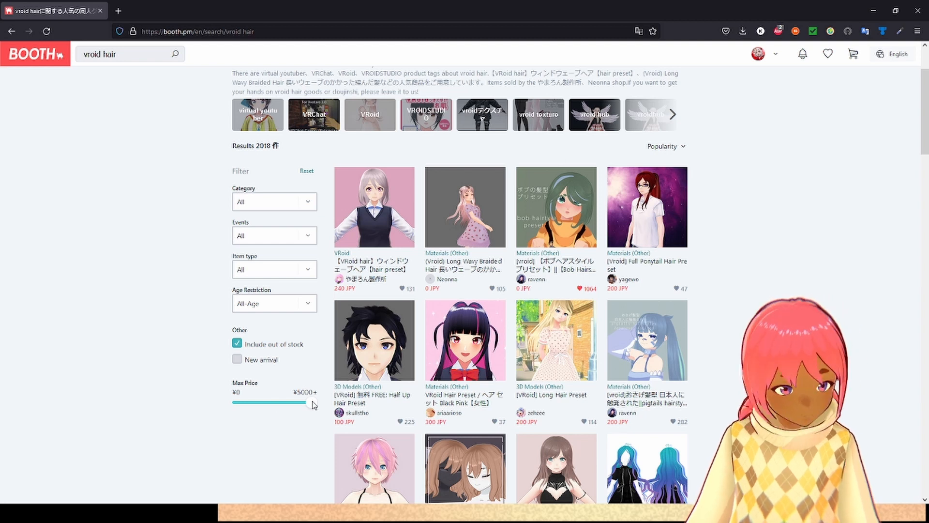
left_click_drag(313, 405, 220, 399)
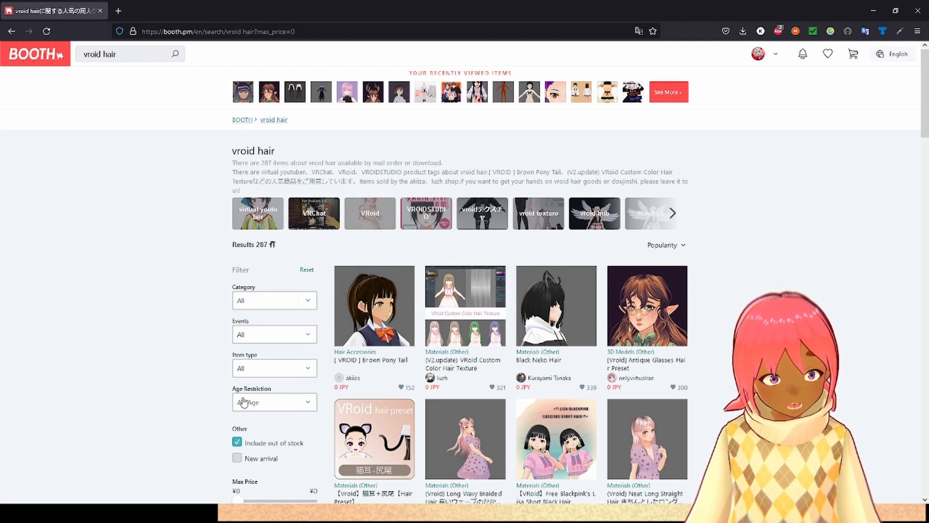
scroll(807, 247, "down", 8)
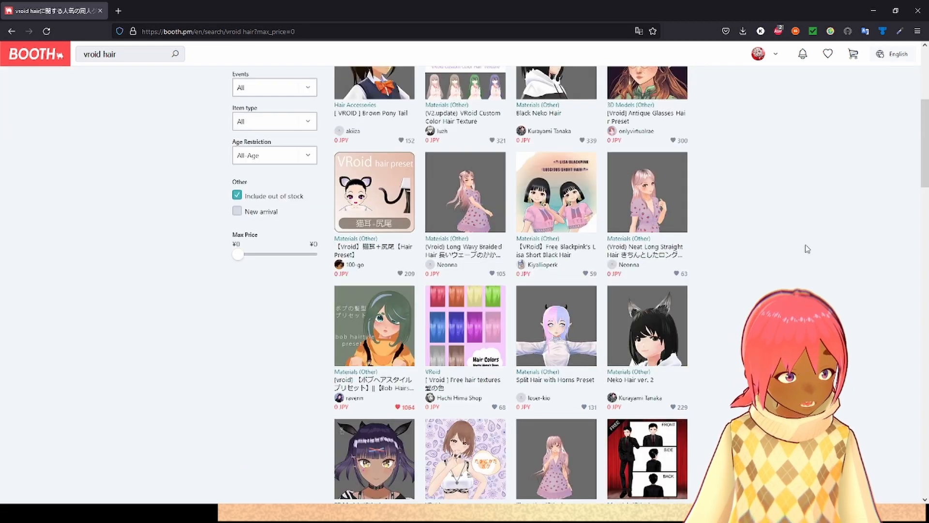
scroll(807, 247, "down", 3)
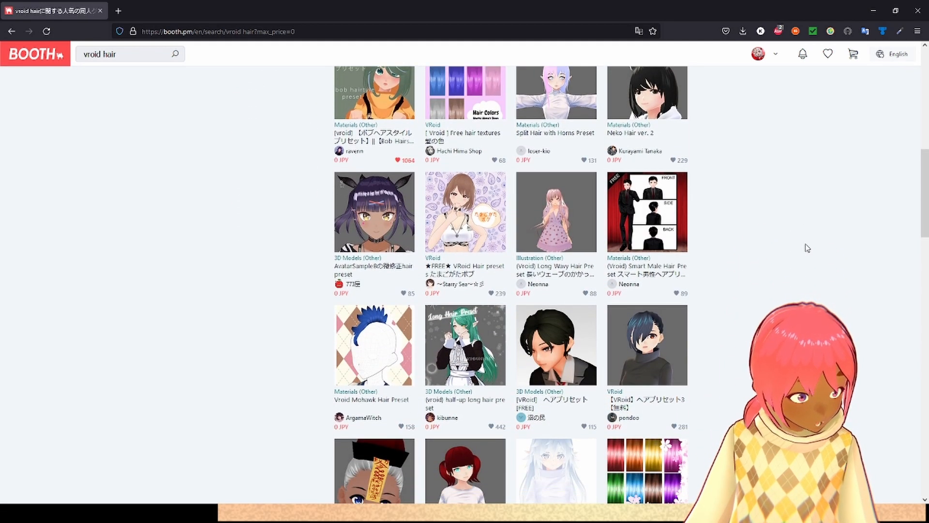
scroll(804, 246, "up", 5)
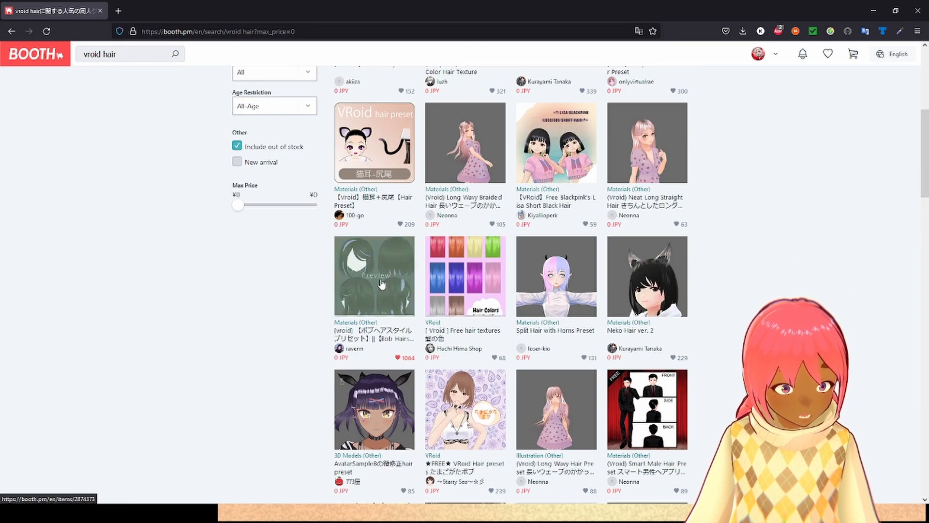
left_click(358, 280)
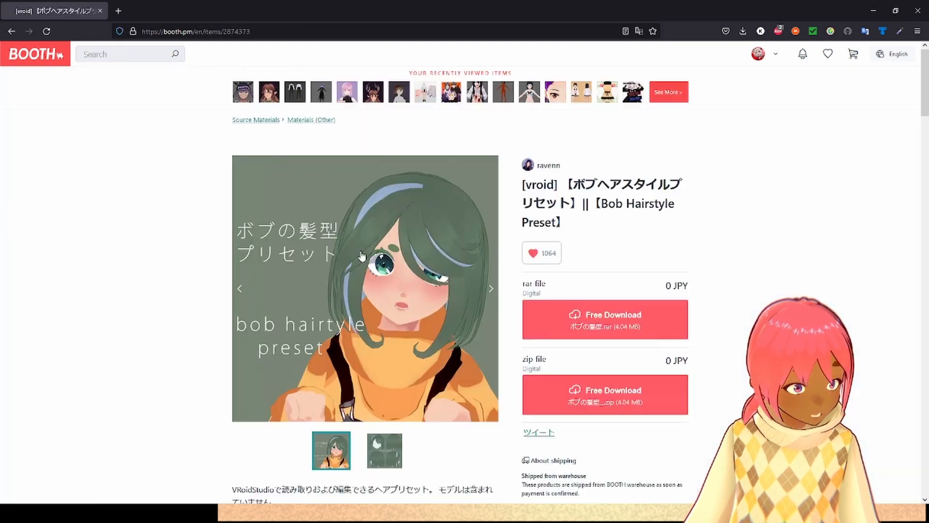
Read the item's usage instructions and download the free rar version of the Bob Hairstyle Preset.
scroll(192, 256, "down", 6)
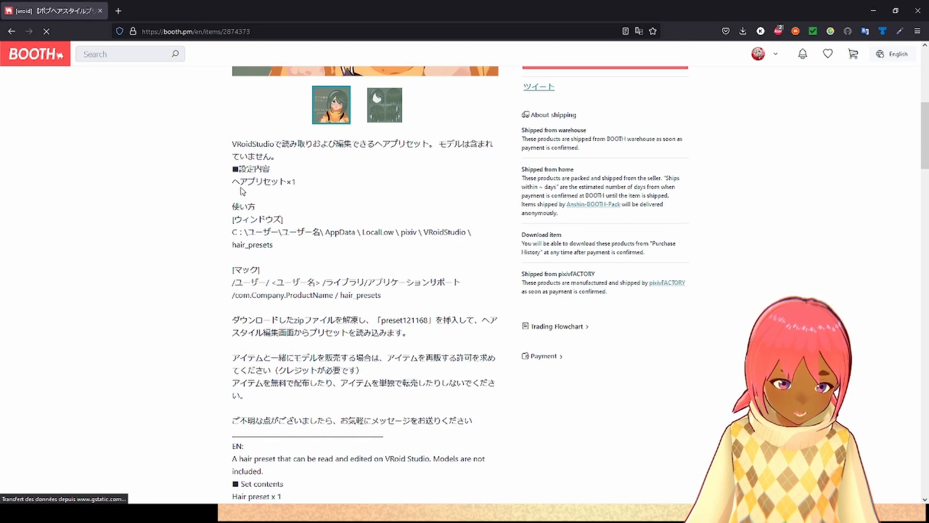
scroll(247, 333, "down", 7)
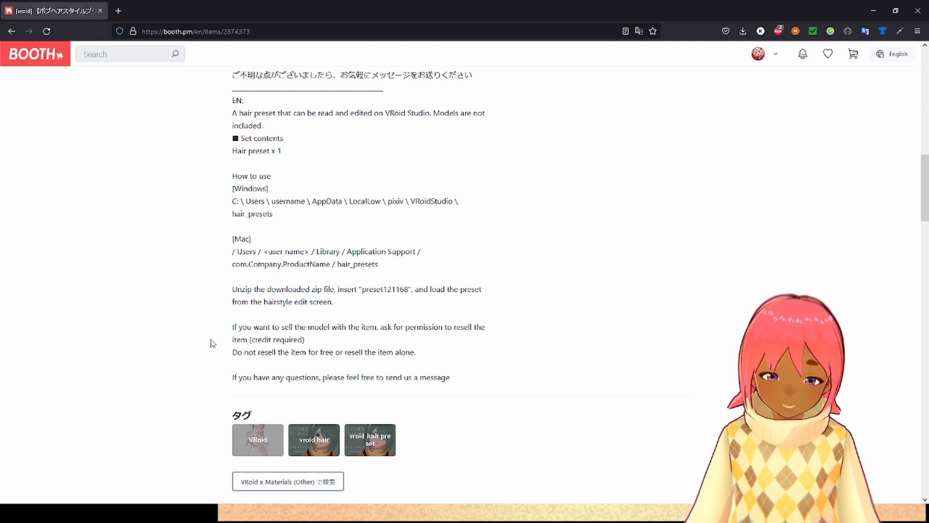
scroll(302, 346, "up", 15)
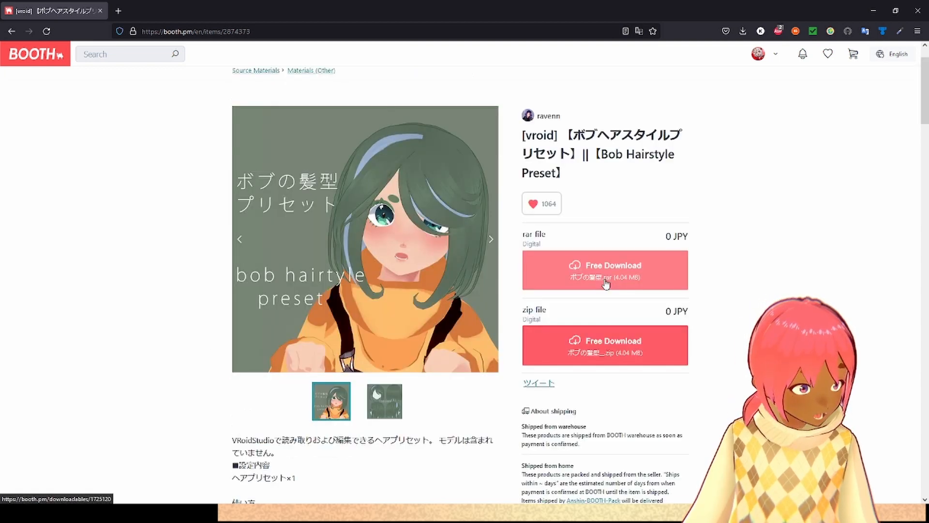
left_click(634, 287)
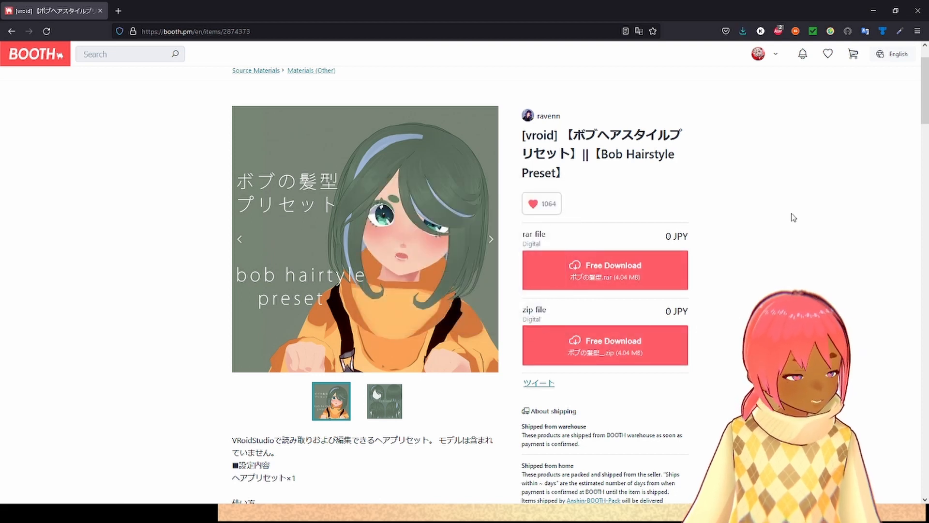
Open the downloaded ボブの髪型.rar archive and browse into its preset121168 folder.
left_click(743, 31)
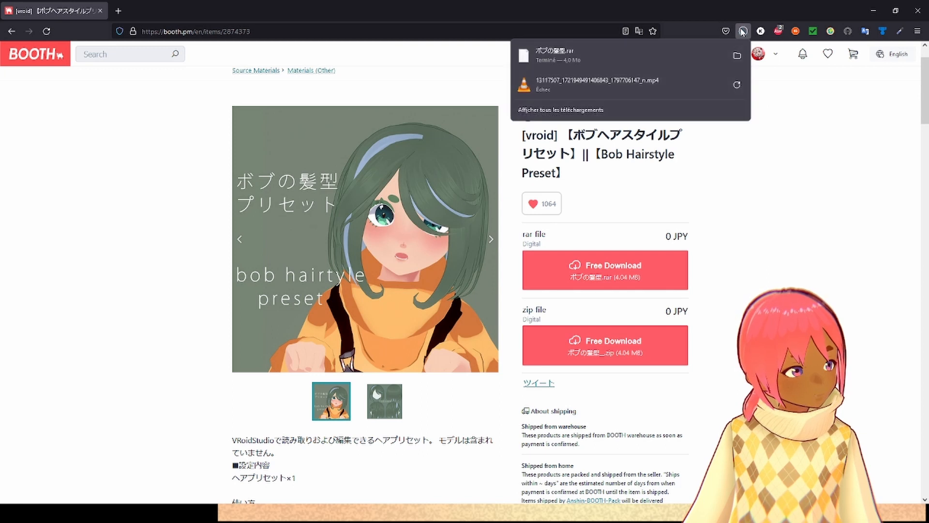
left_click(630, 54)
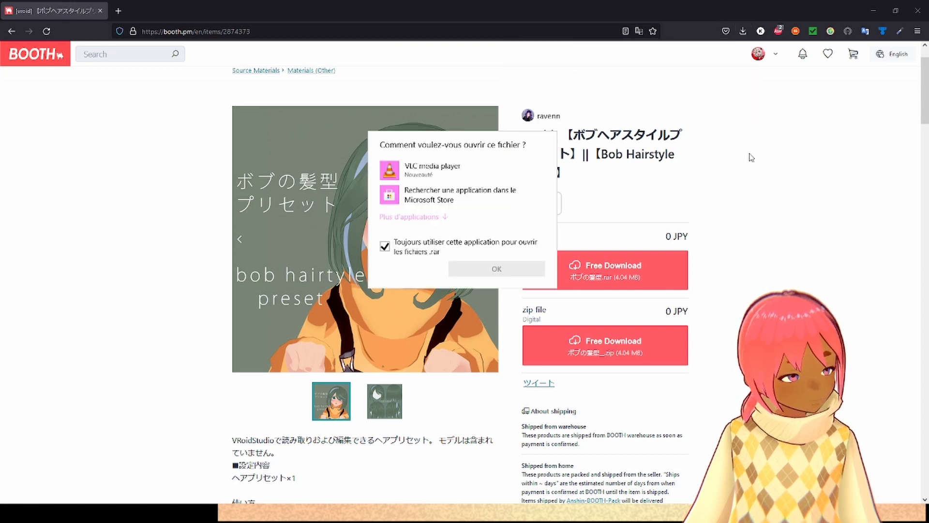
key("Return")
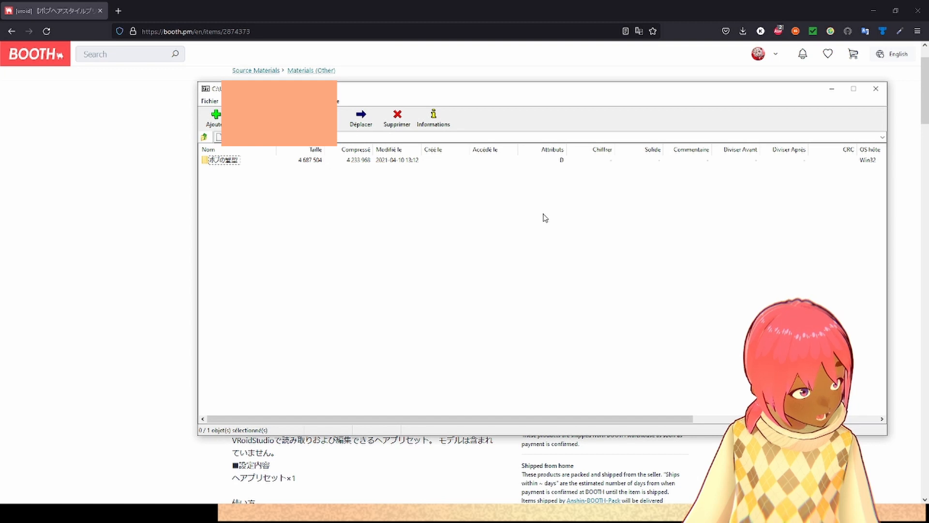
double_click(231, 163)
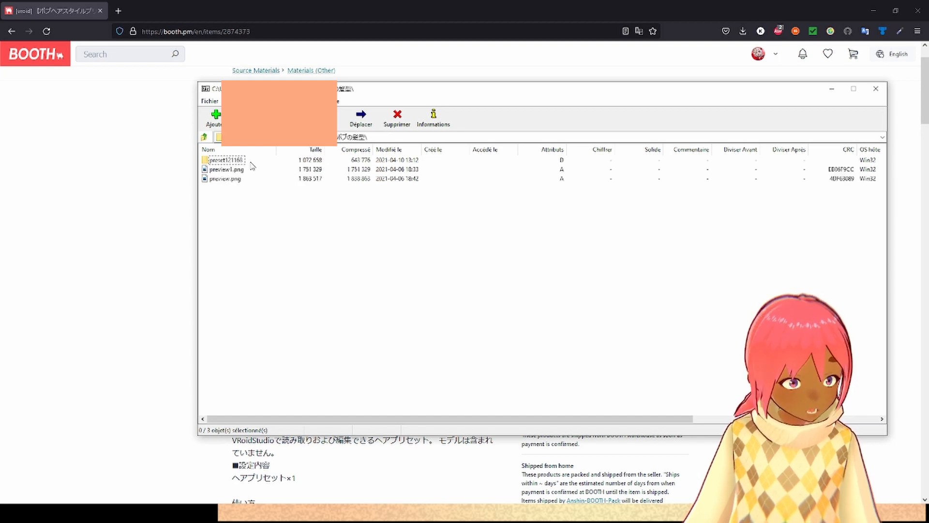
double_click(225, 162)
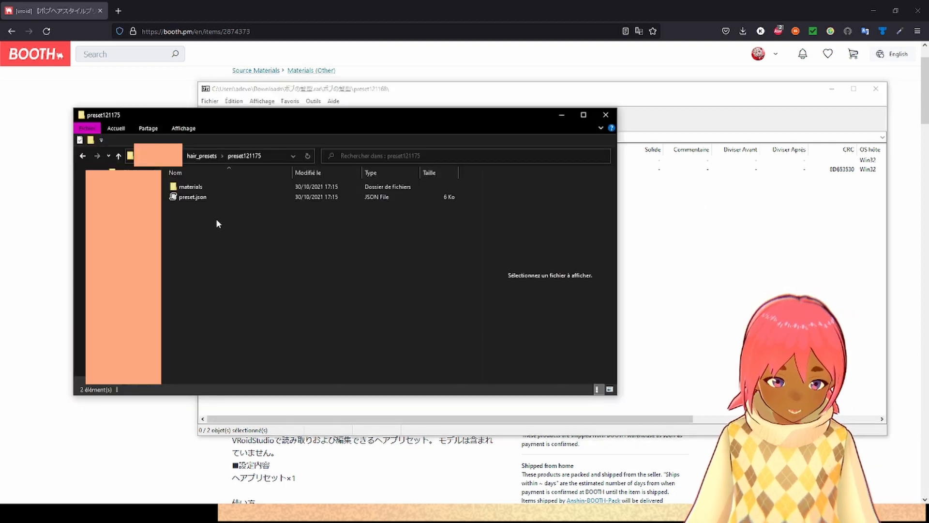
Extract materials and preset.json from the archive into the preset121175 folder, replacing the existing preset.json.
left_click(421, 89)
left_click_drag(421, 90, 471, 96)
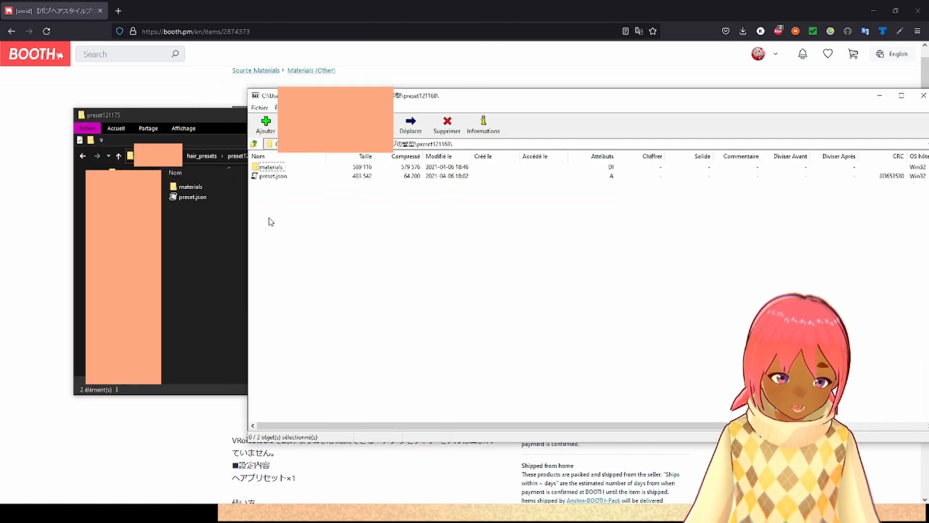
left_click_drag(270, 218, 279, 183)
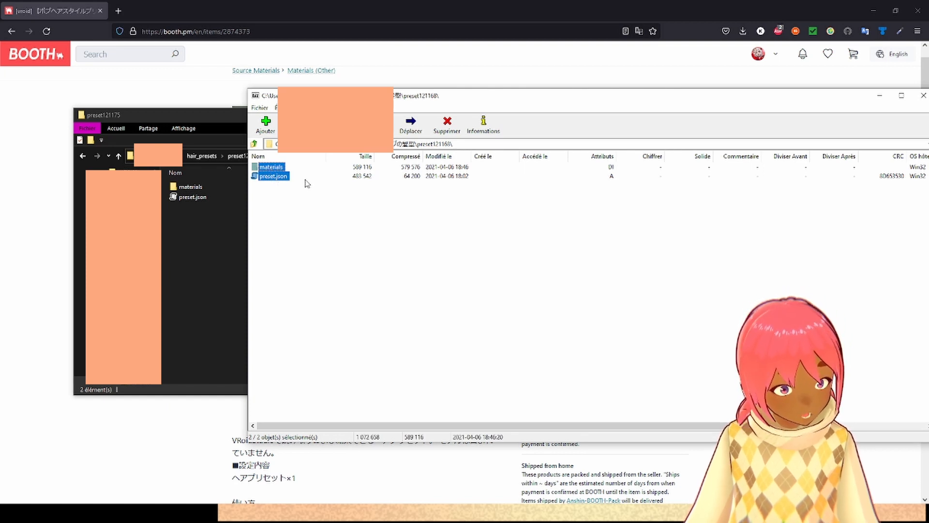
left_click_drag(269, 169, 214, 243)
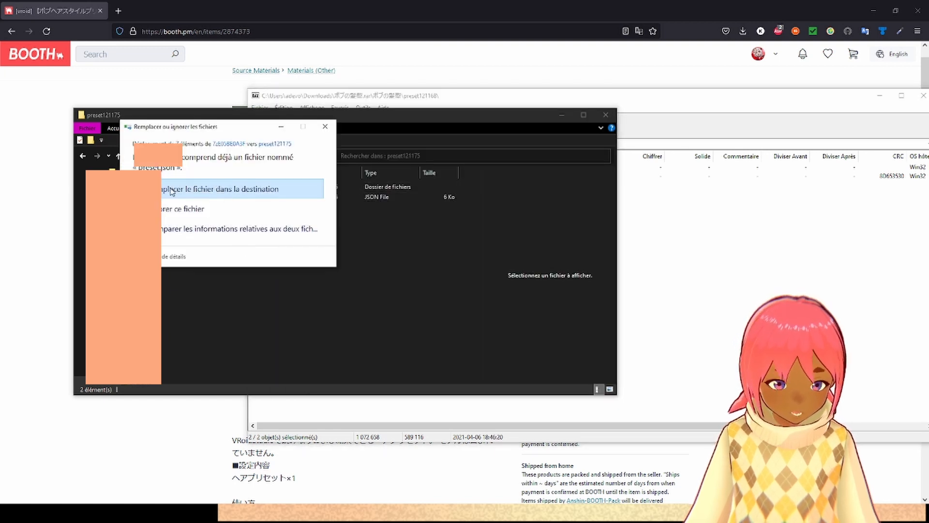
left_click(237, 190)
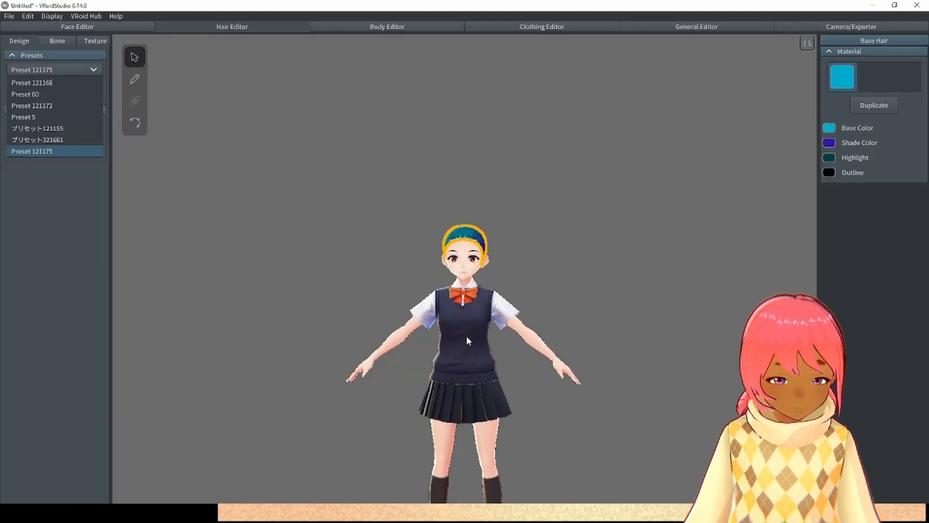
Choose Preset 121175 as the hair preset and import it onto the model.
left_click(61, 153)
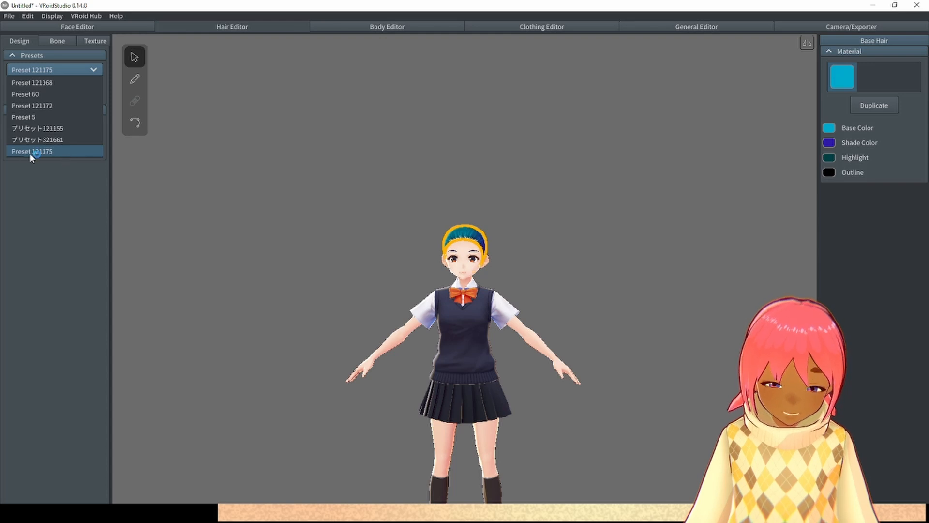
left_click(71, 150)
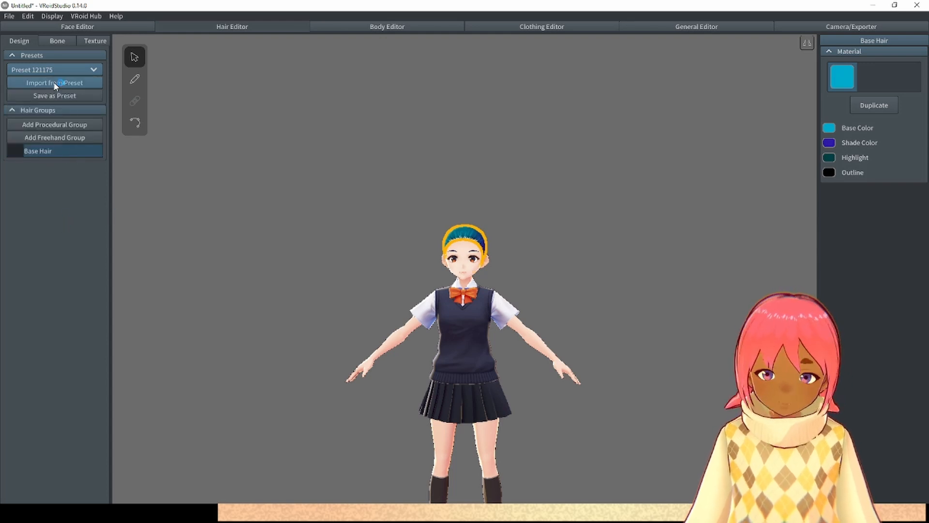
left_click(91, 87)
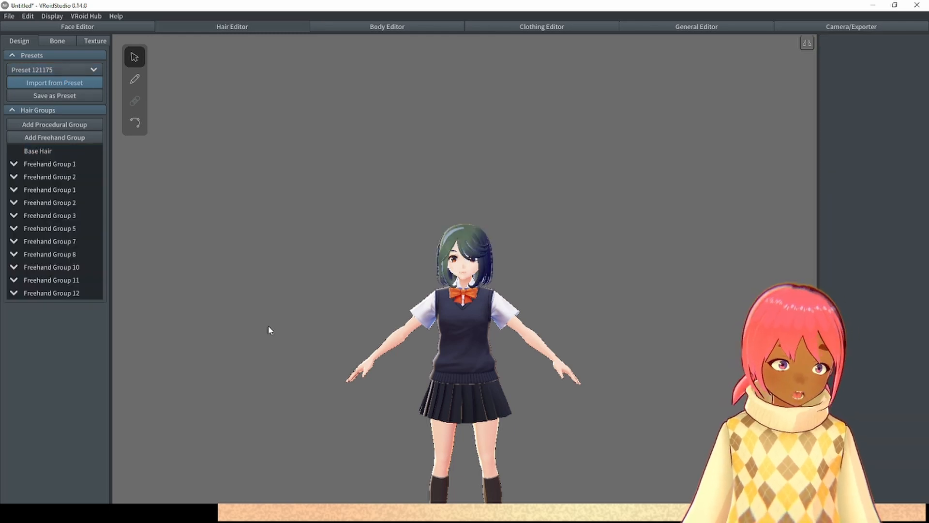
Inspect the imported hair from several angles, checking the Base Hair and the second Freehand Group 1, and clear the selection.
right_click_drag(368, 379, 651, 373)
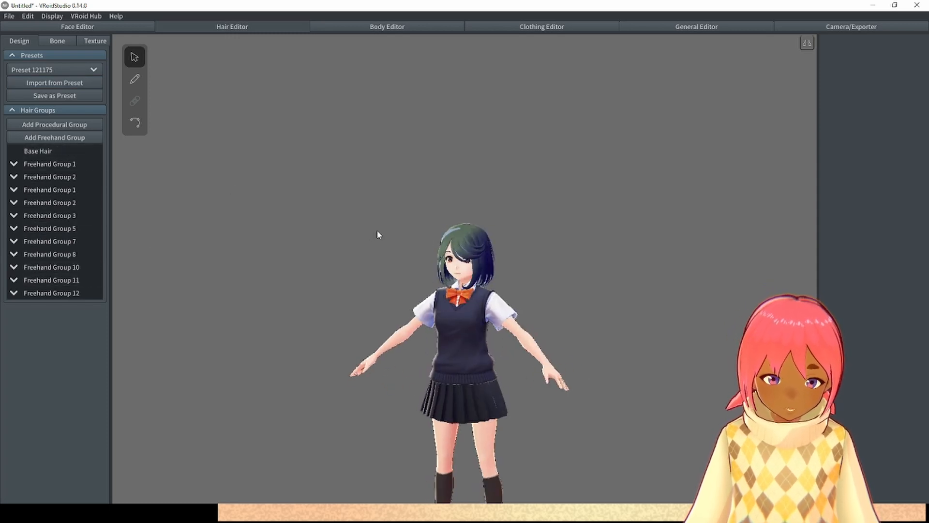
left_click(33, 152)
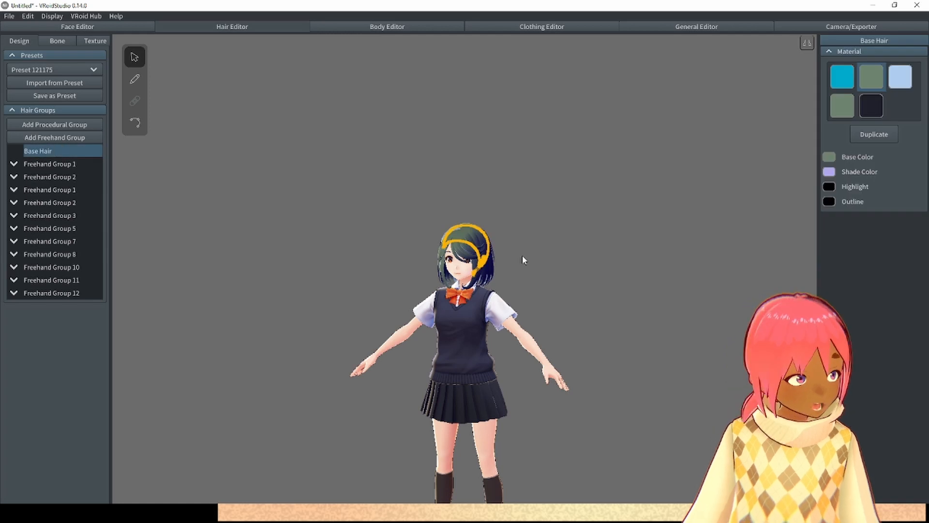
mouse_move(507, 320)
right_mouse_down()
mouse_move(495, 338)
mouse_move(438, 346)
mouse_move(472, 334)
right_mouse_up()
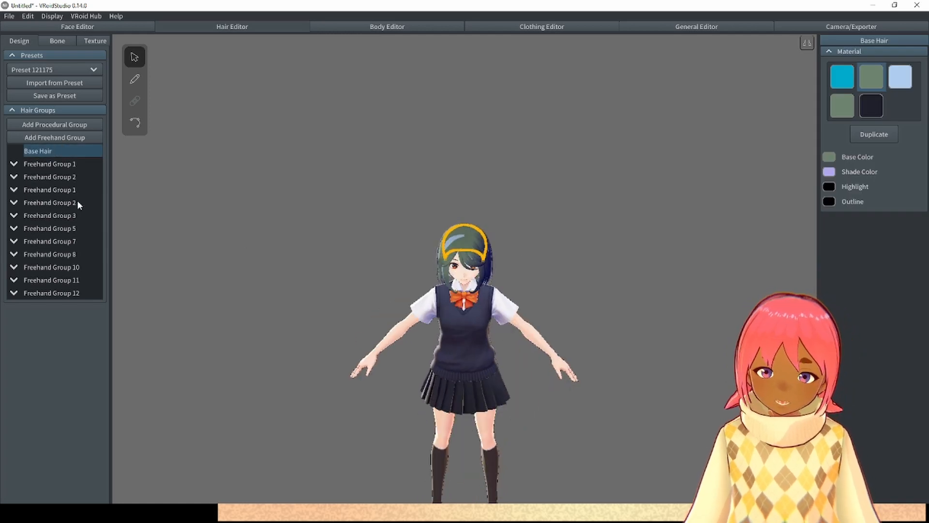
left_click(73, 190)
mouse_move(420, 380)
right_mouse_down()
mouse_move(450, 381)
mouse_move(409, 383)
mouse_move(465, 393)
mouse_move(545, 299)
right_mouse_up()
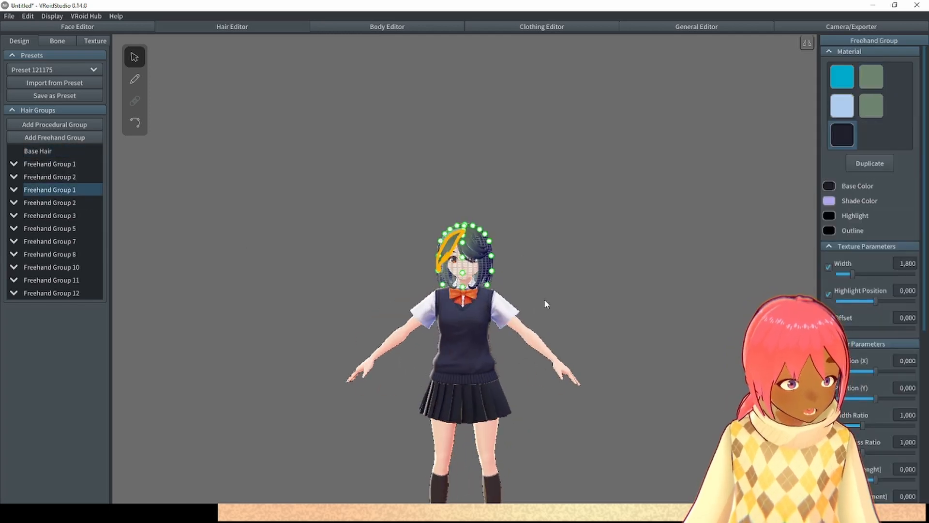
left_click(545, 299)
mouse_move(614, 333)
right_mouse_down()
mouse_move(656, 317)
mouse_move(597, 338)
mouse_move(618, 336)
mouse_move(599, 333)
right_mouse_up()
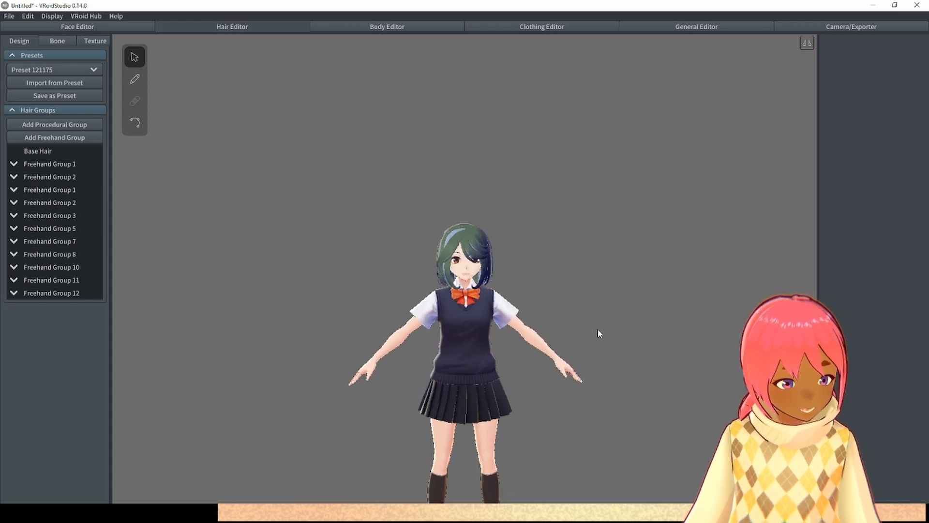